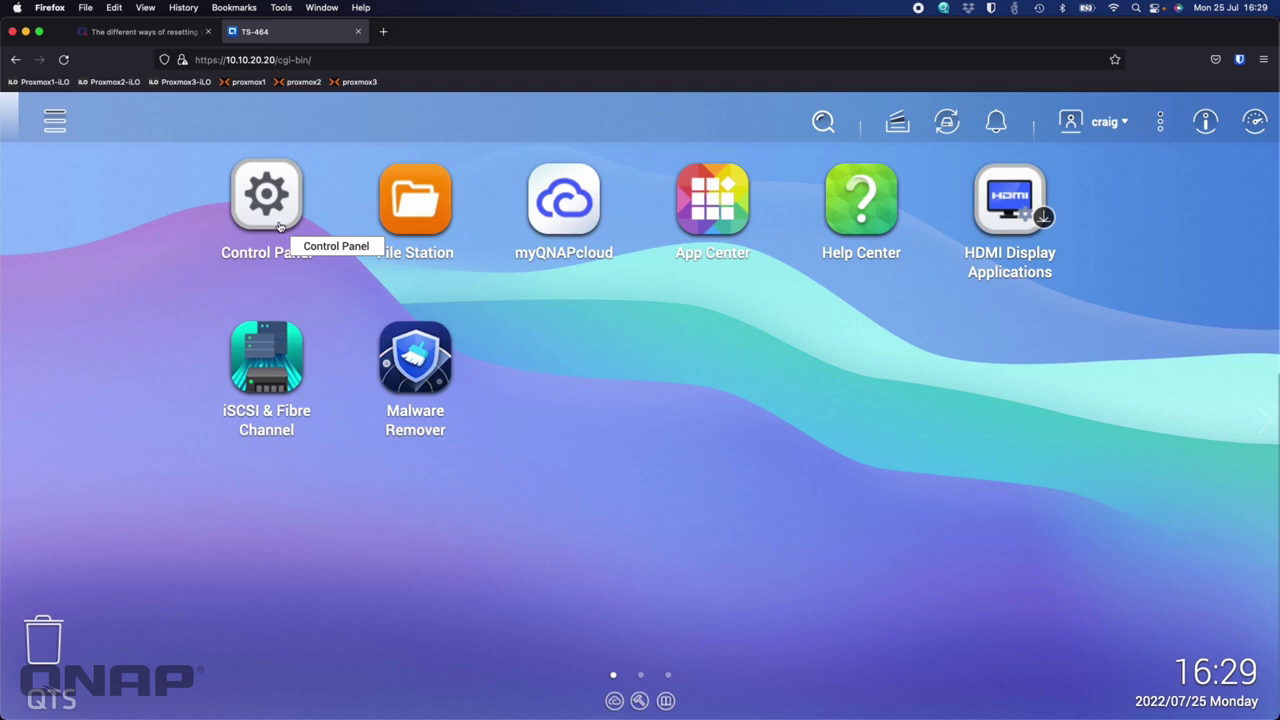
Check the audio alert settings on Control Panel's Hardware page, then close Control Panel
click(277, 212)
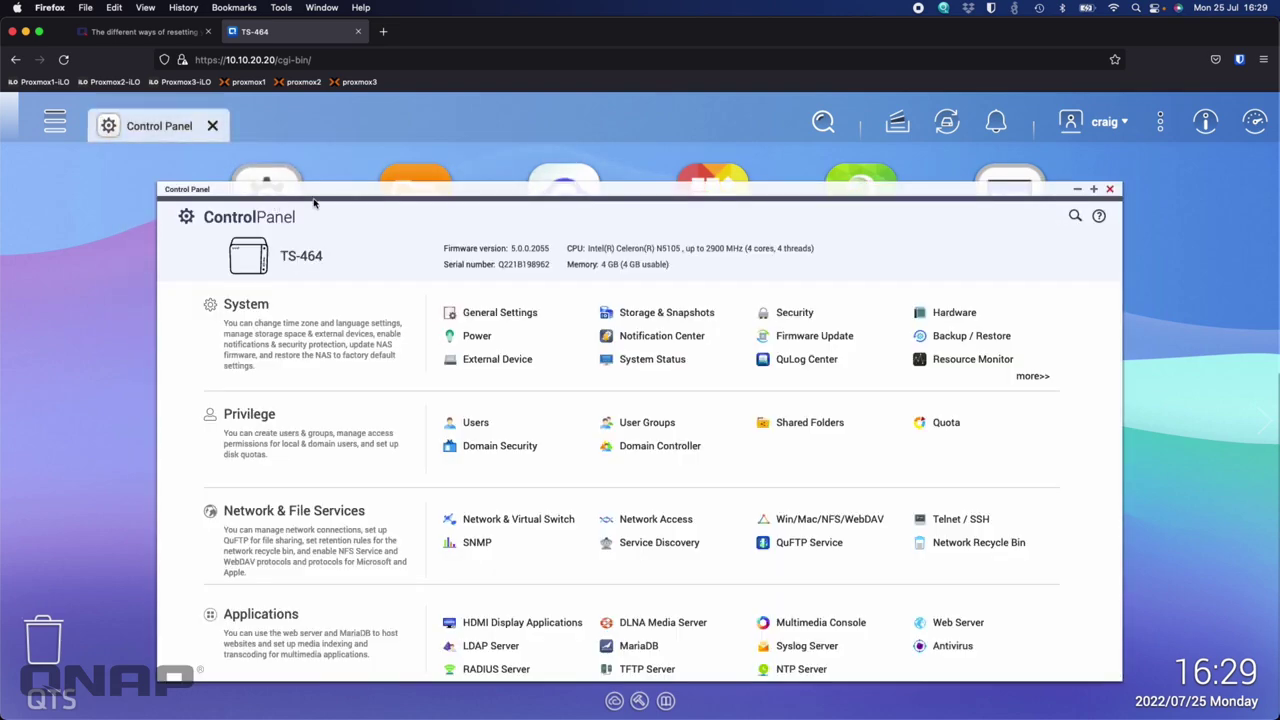
click(950, 313)
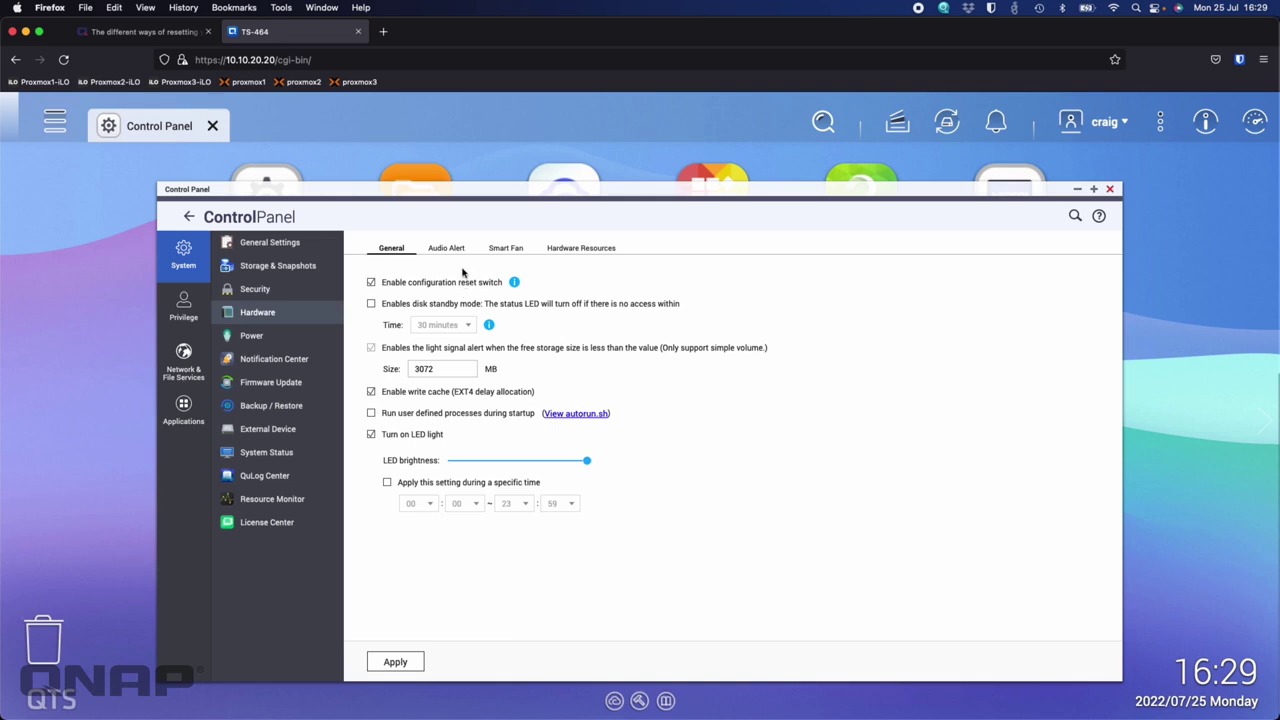
click(458, 258)
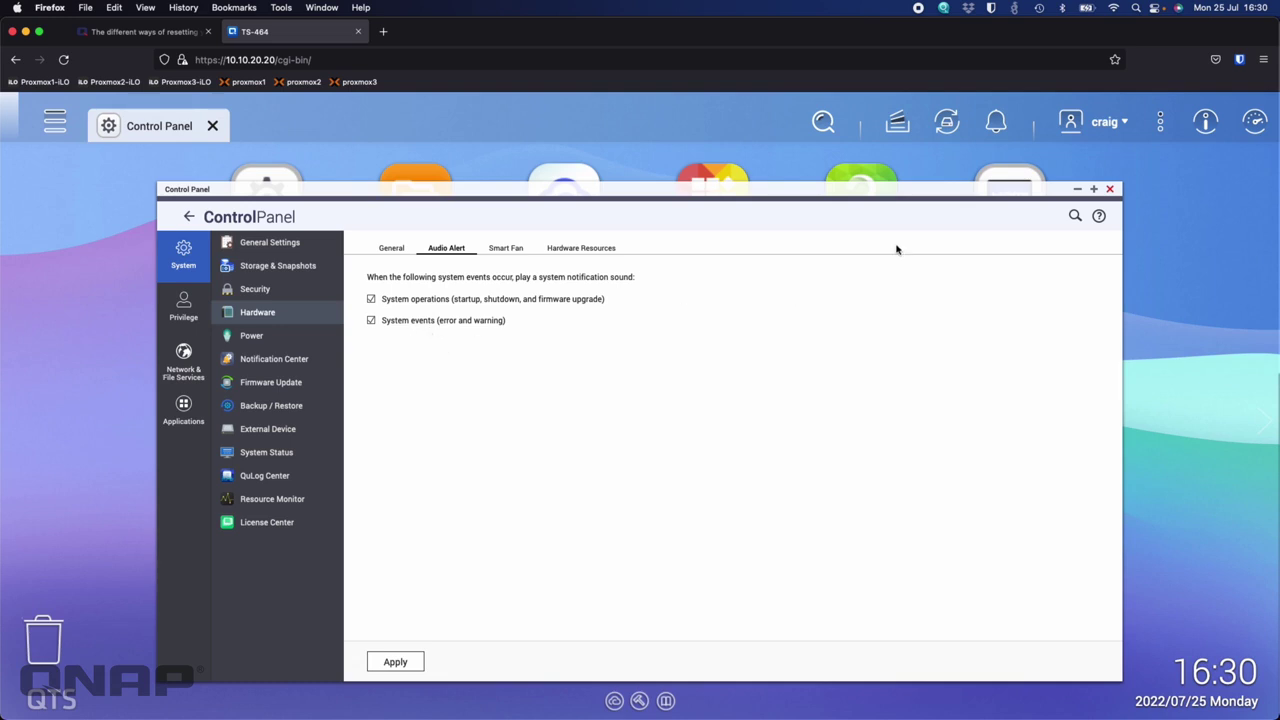
click(1110, 190)
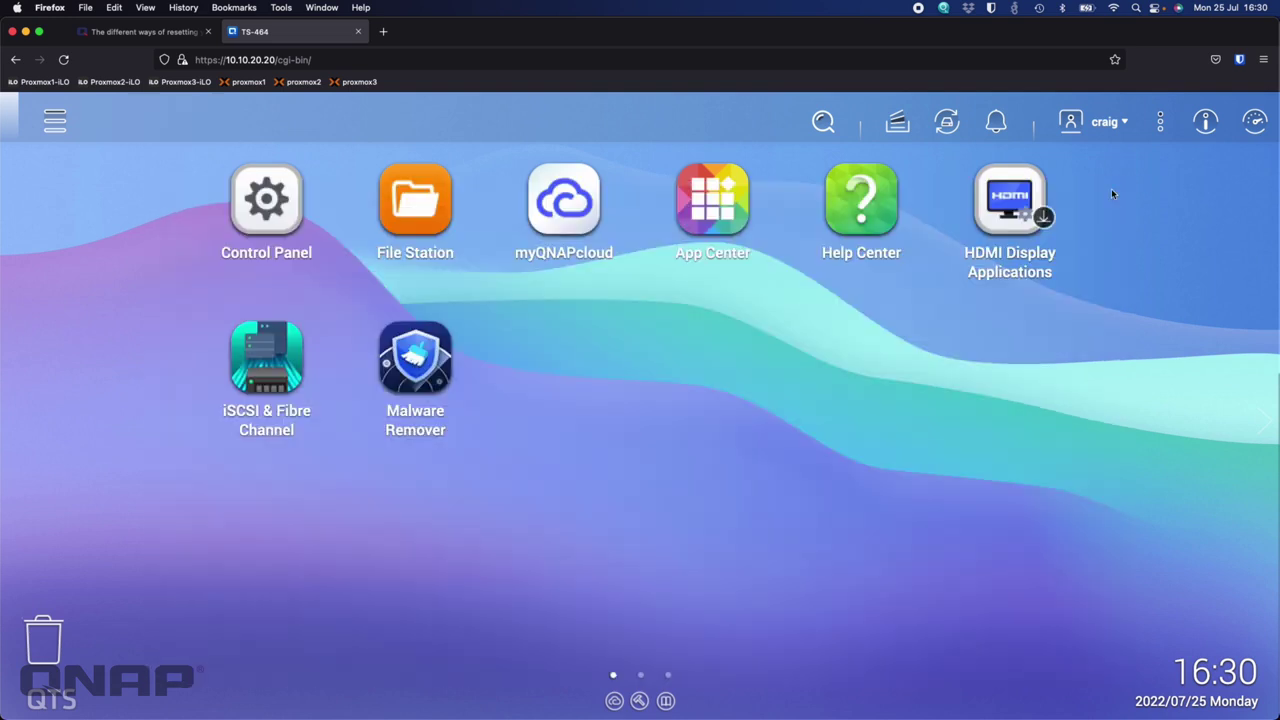
Switch to the NAS reset article and scroll to its hardware reset-button section
click(155, 31)
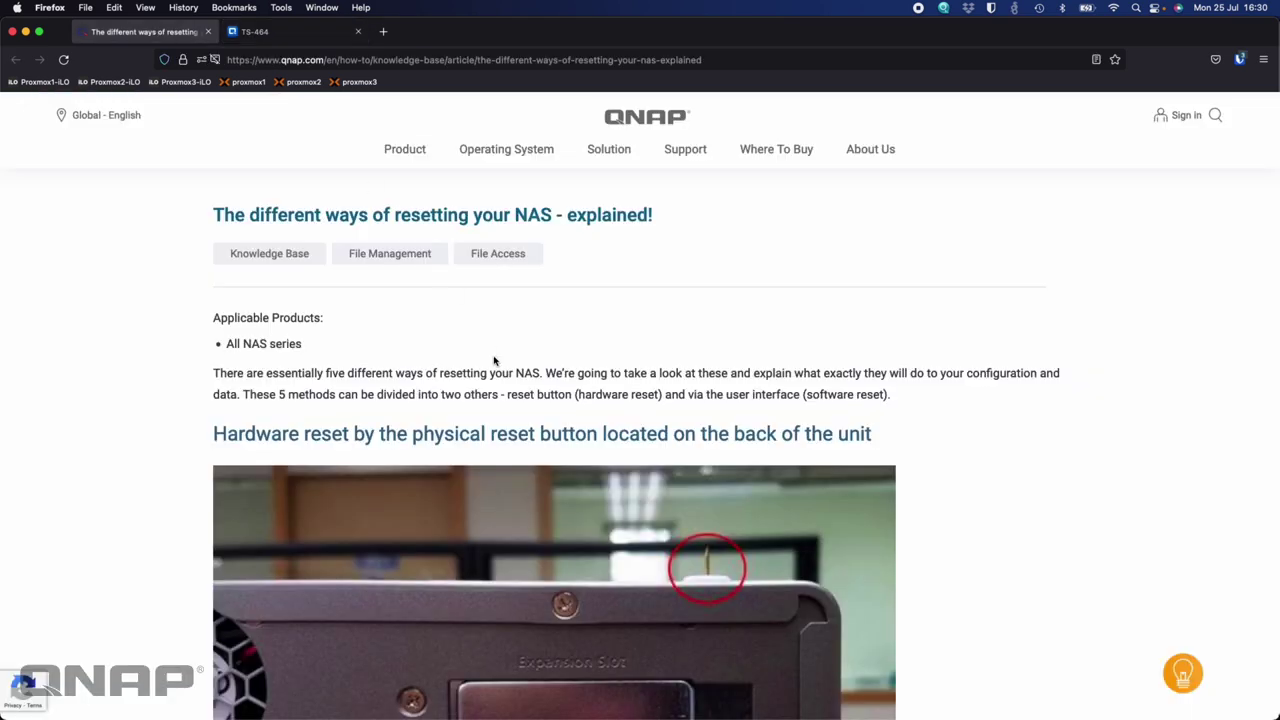
scroll(659, 402, down, 2)
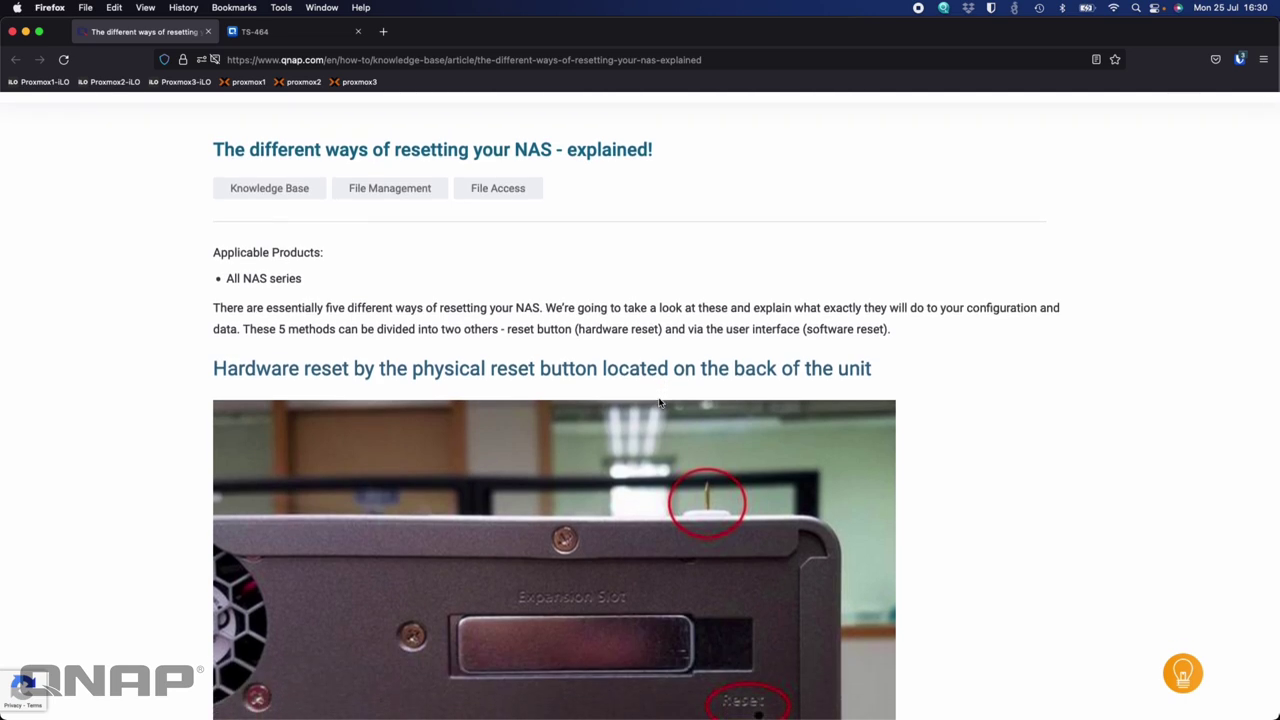
scroll(659, 402, down, 5)
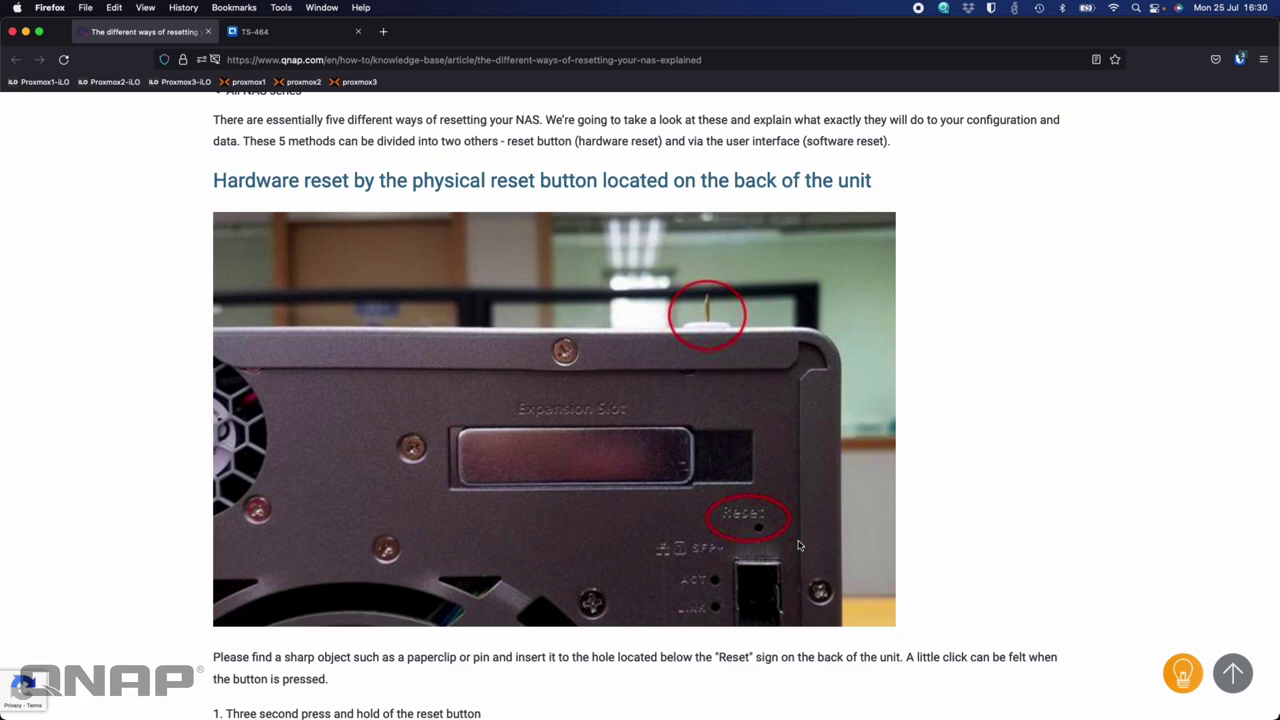
Scroll the reset article to the QTS 4.4.2 default admin password notes and Qfinder MAC address screenshot
scroll(798, 545, down, 5)
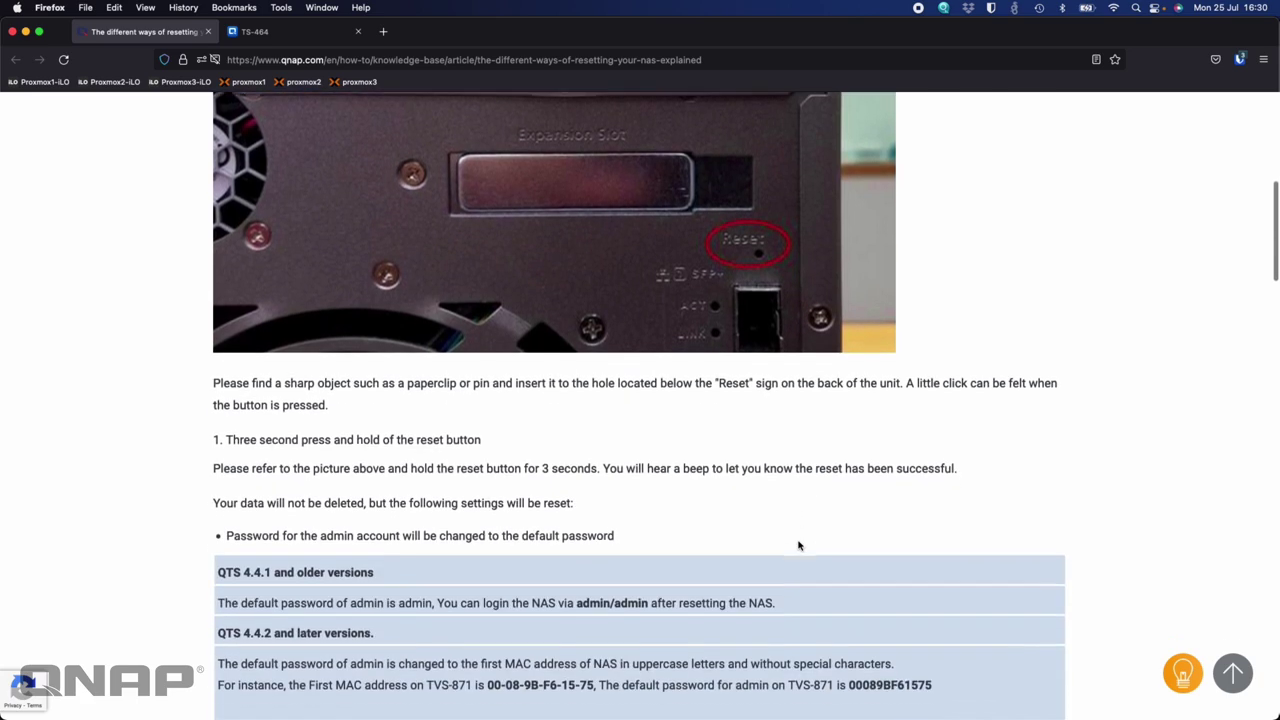
scroll(798, 545, down, 3)
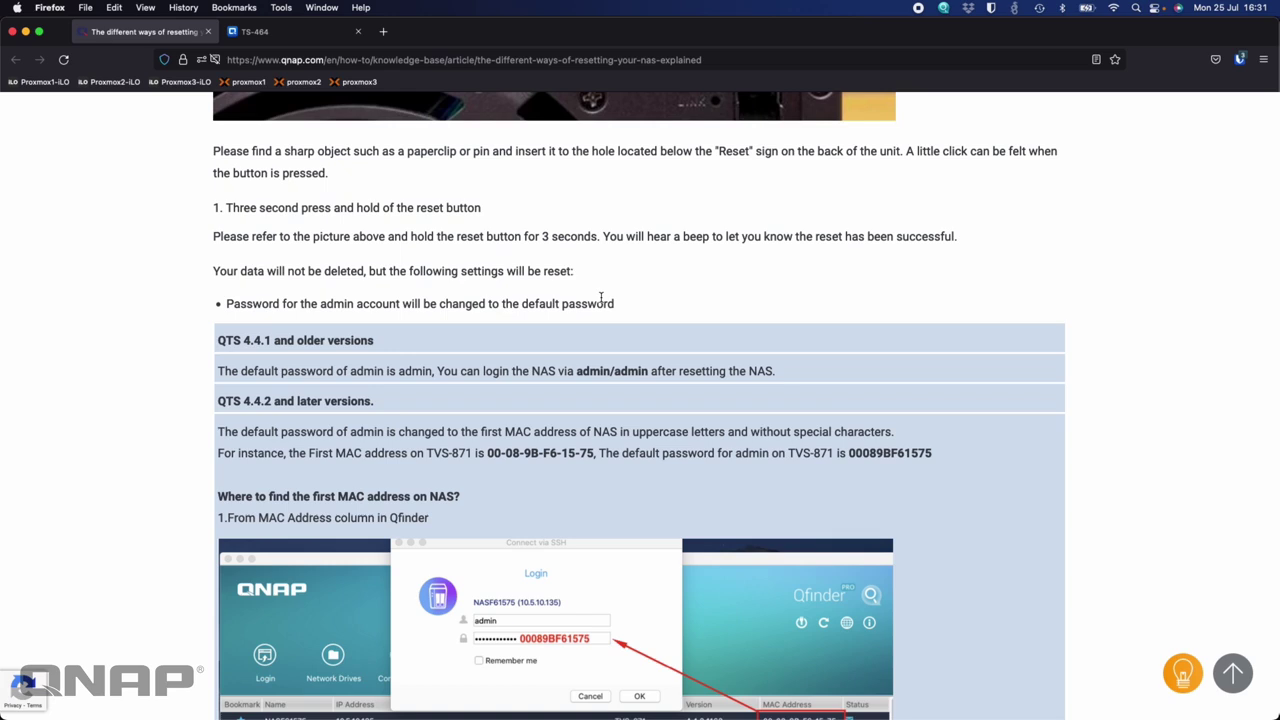
scroll(641, 349, down, 5)
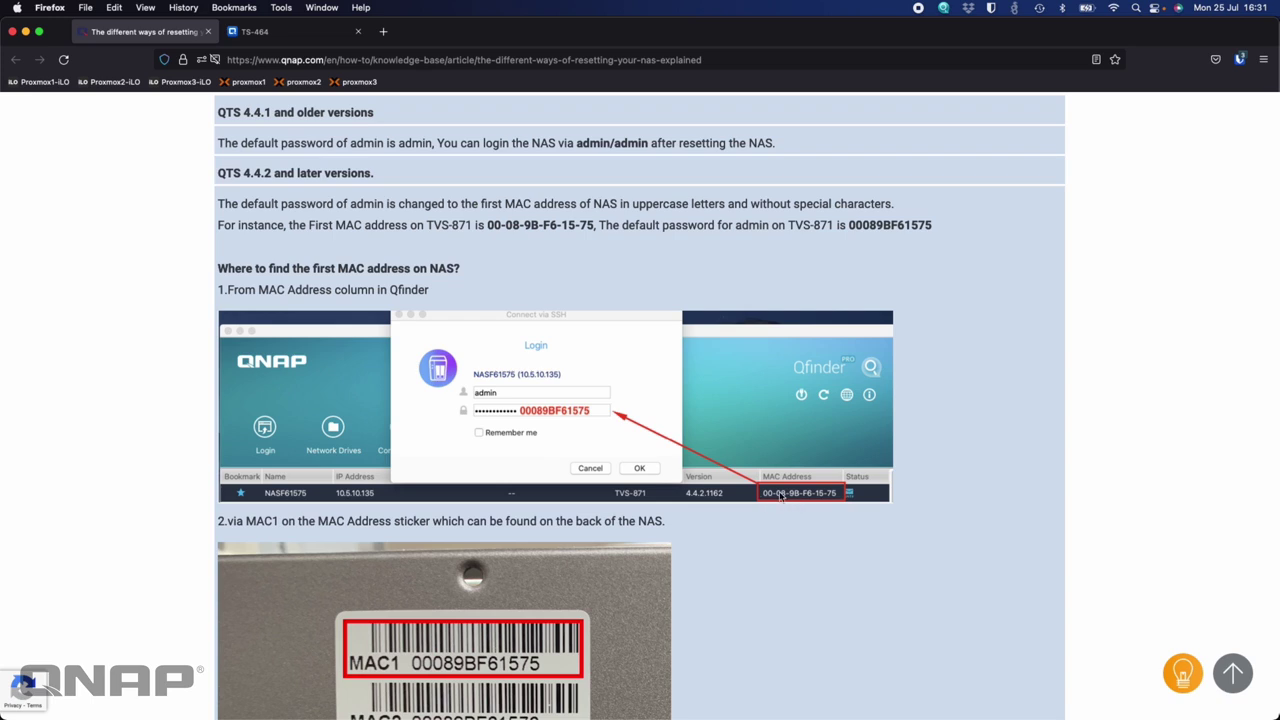
Scroll further to the MAC sticker photo and the list of TCP/IP settings a reset restores
scroll(805, 504, down, 5)
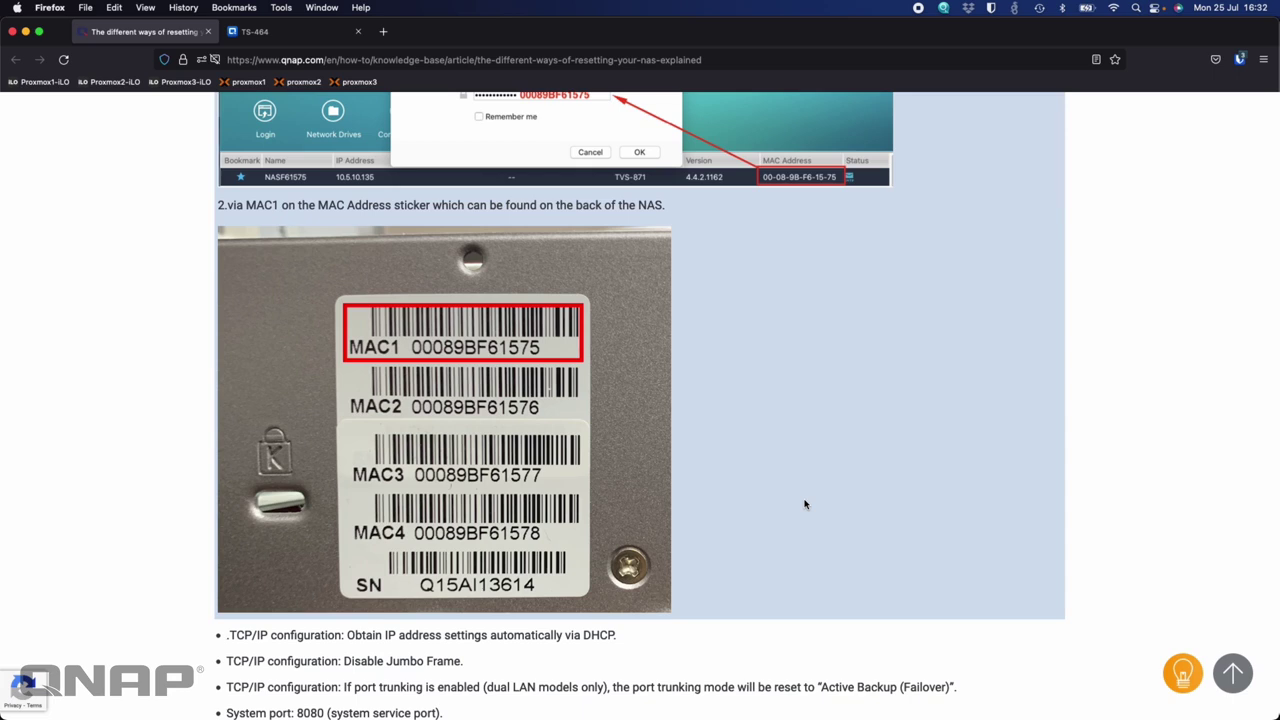
scroll(805, 504, down, 5)
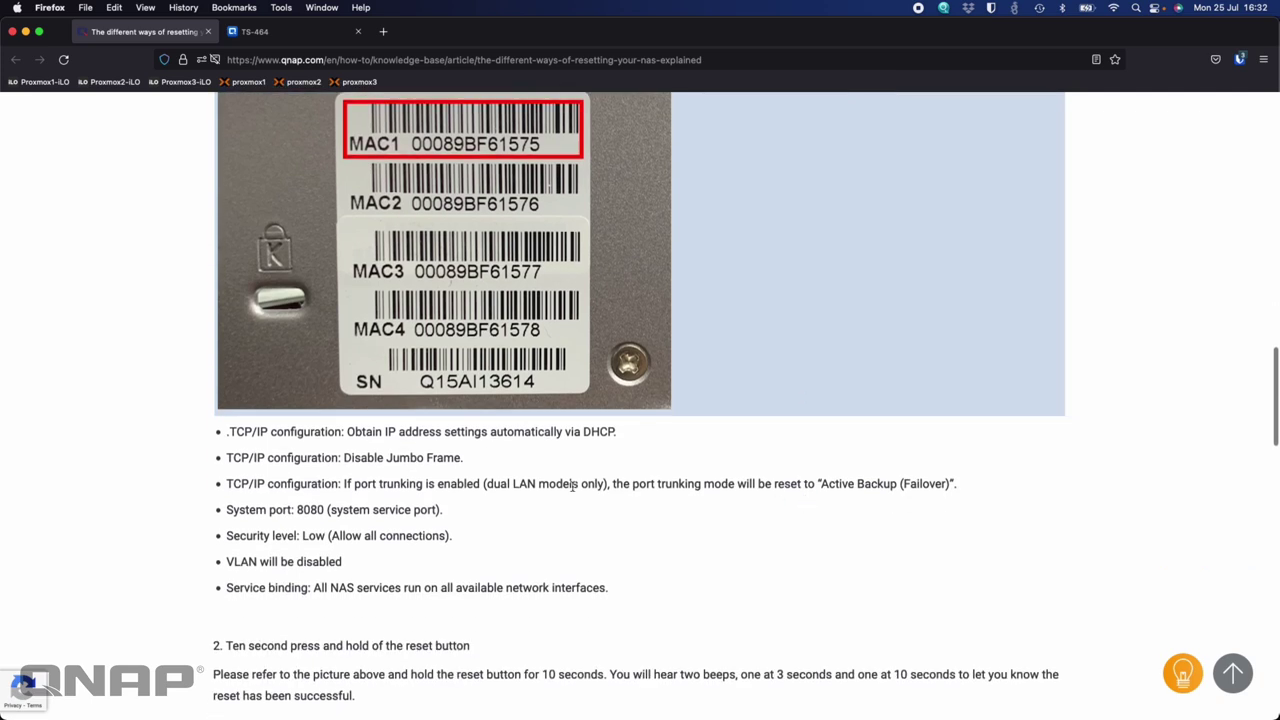
drag(233, 432, 463, 440)
click(538, 444)
key(super+Tab)
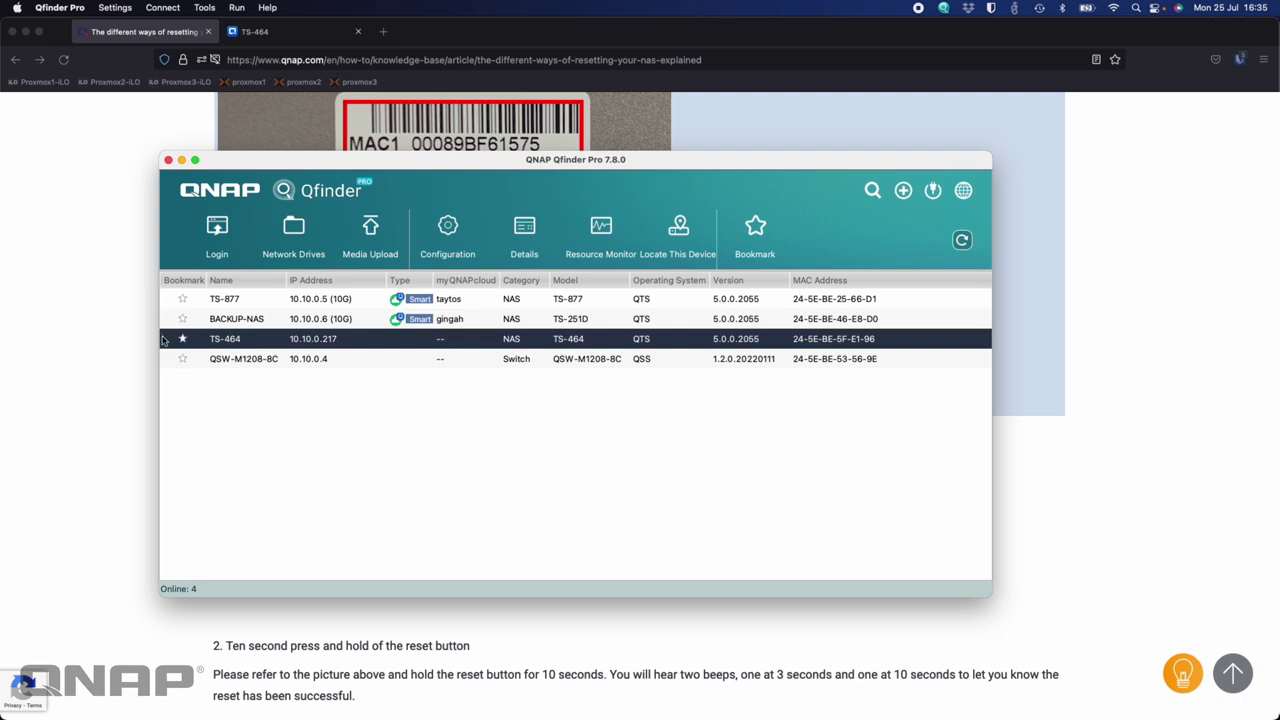
click(121, 378)
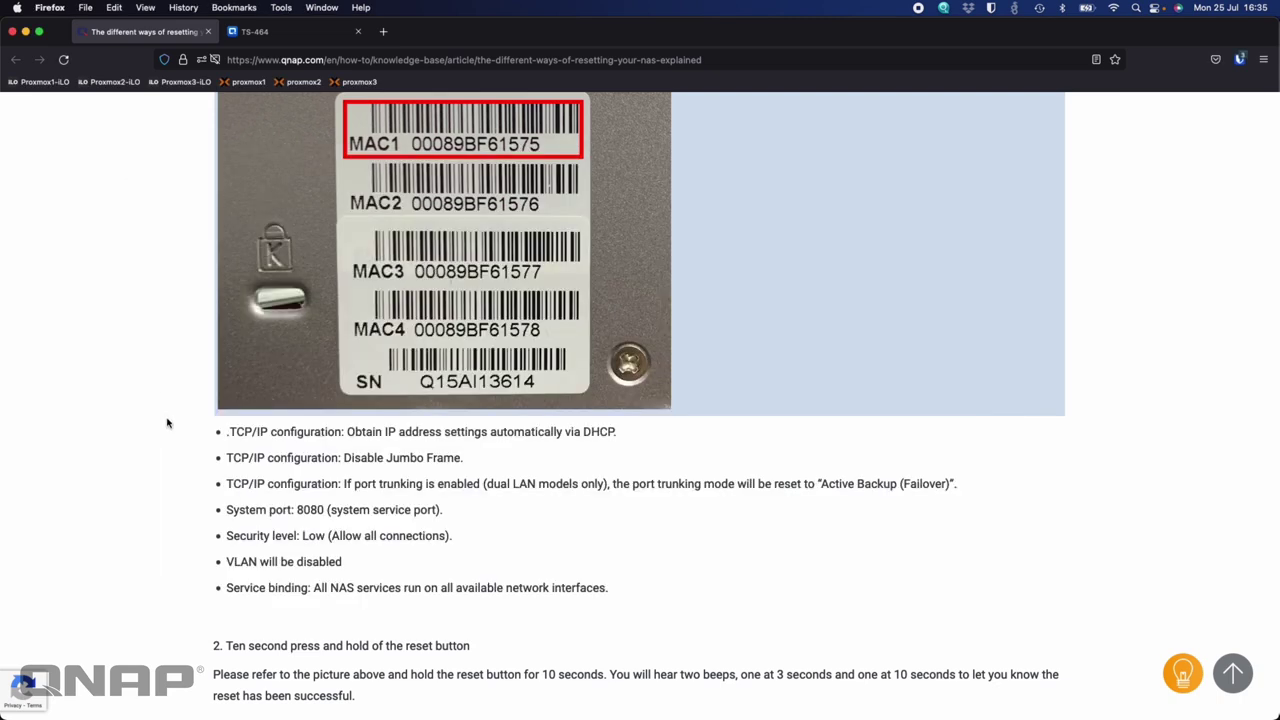
Scroll past the ten-second reset notes to 'Software resets executed from the QTS interface'
scroll(167, 423, down, 10)
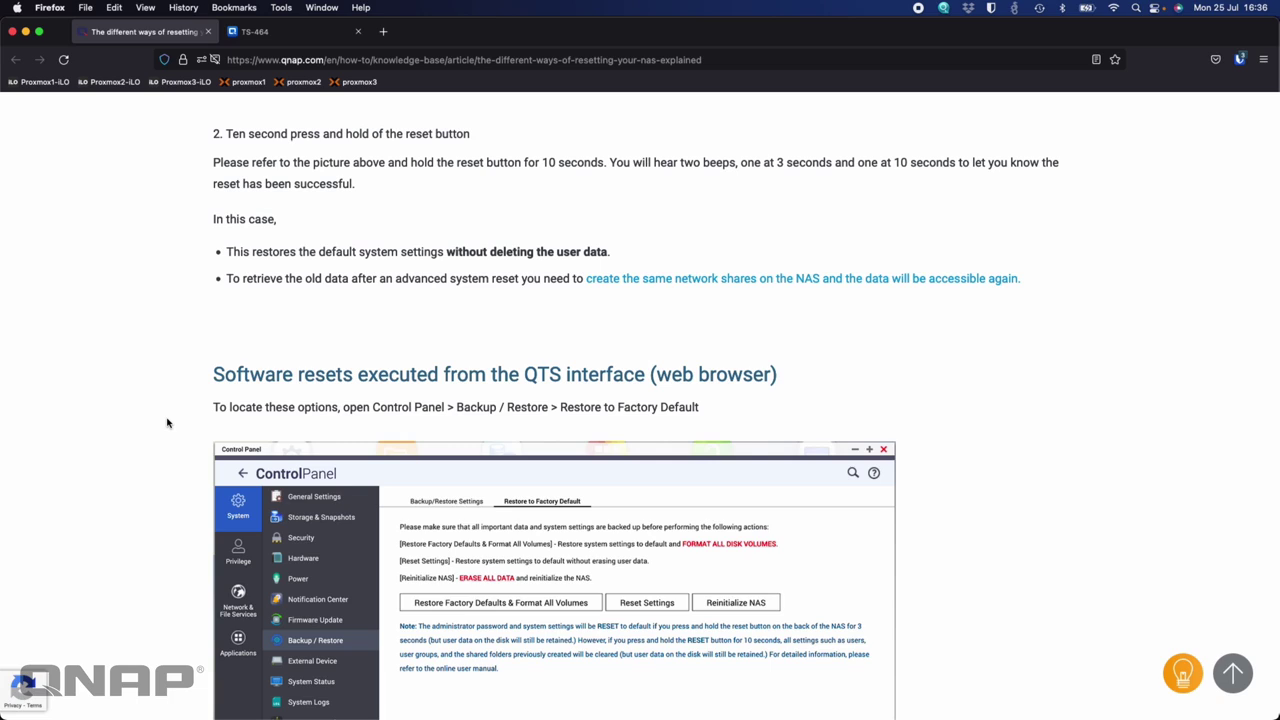
scroll(167, 422, down, 5)
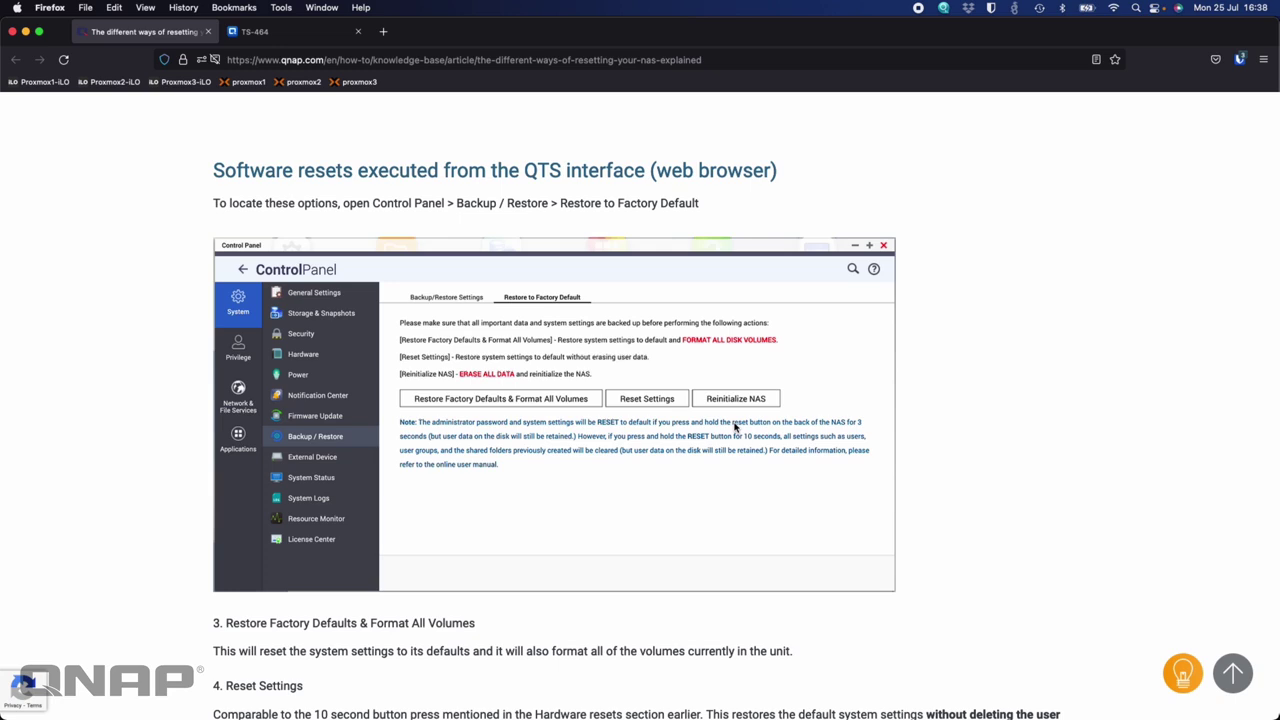
Scroll down to the MAC1 password section of the reset article, then back up toward the top
scroll(734, 427, down, 5)
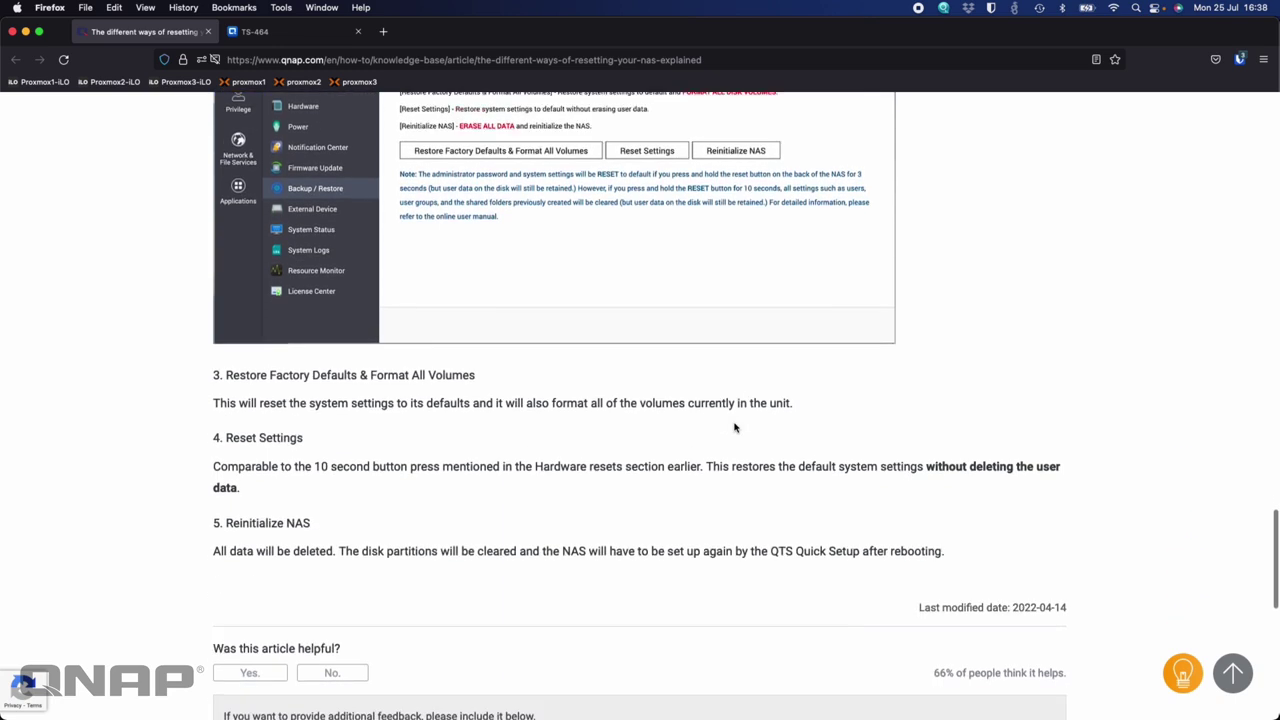
scroll(734, 427, up, 3)
scroll(734, 427, up, 20)
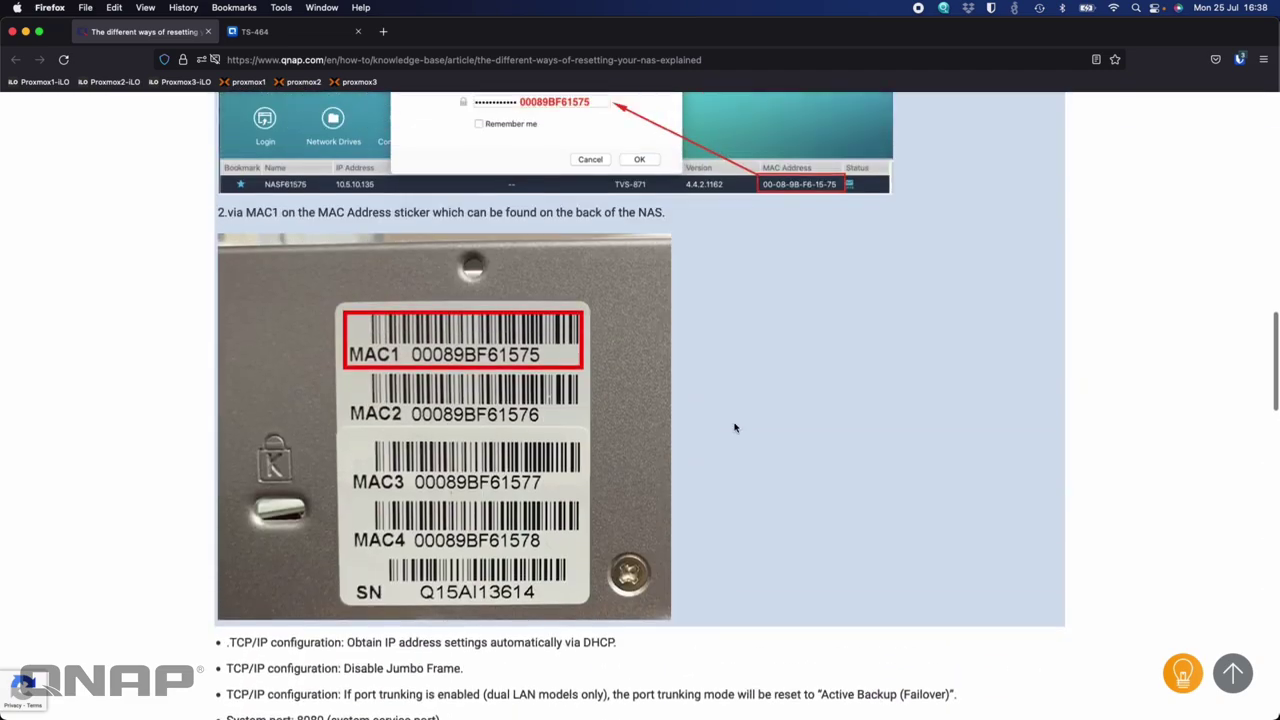
scroll(734, 427, up, 2)
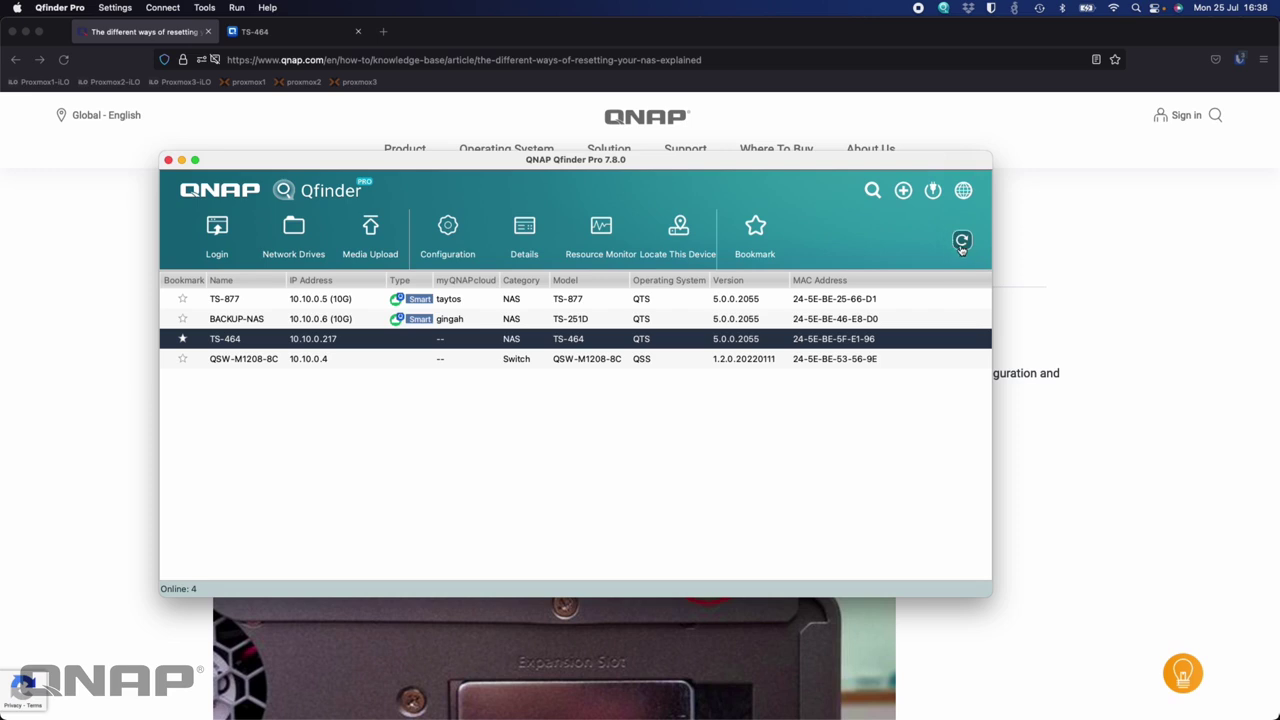
click(962, 242)
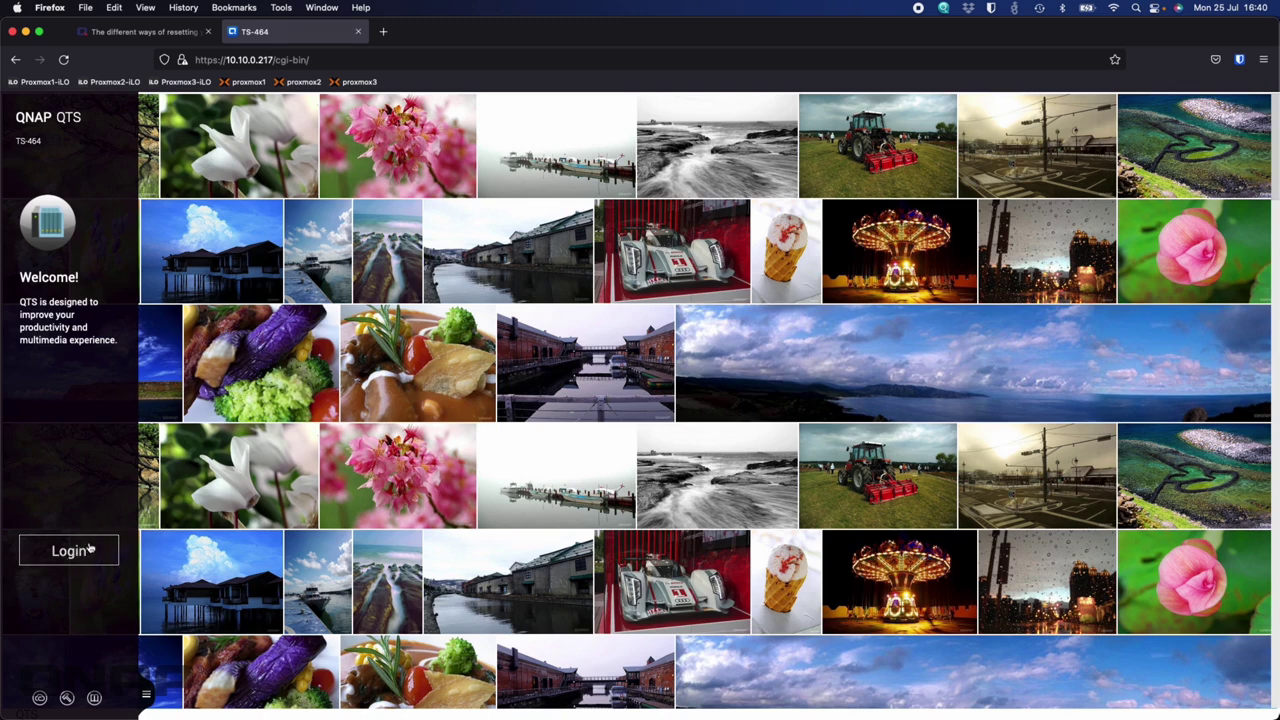
Log in to the TS-464 as admin with the MAC-address password, declining Firefox's password save
click(70, 562)
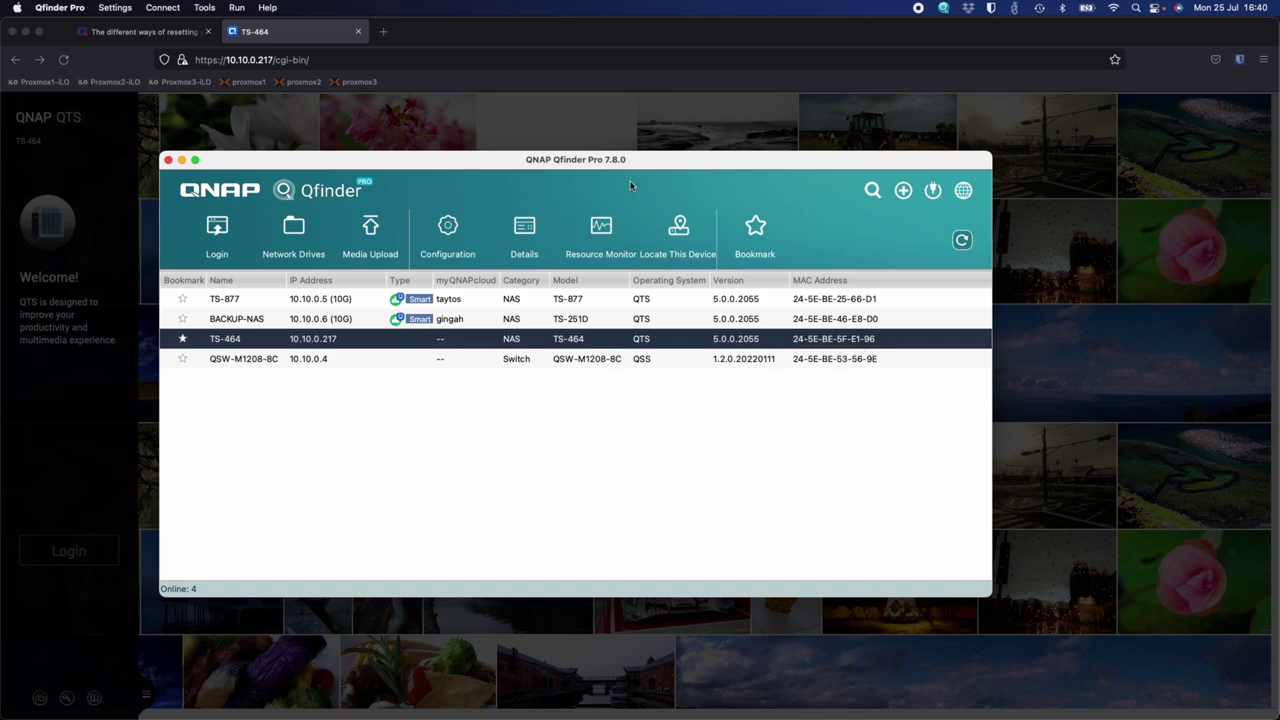
key(super+w)
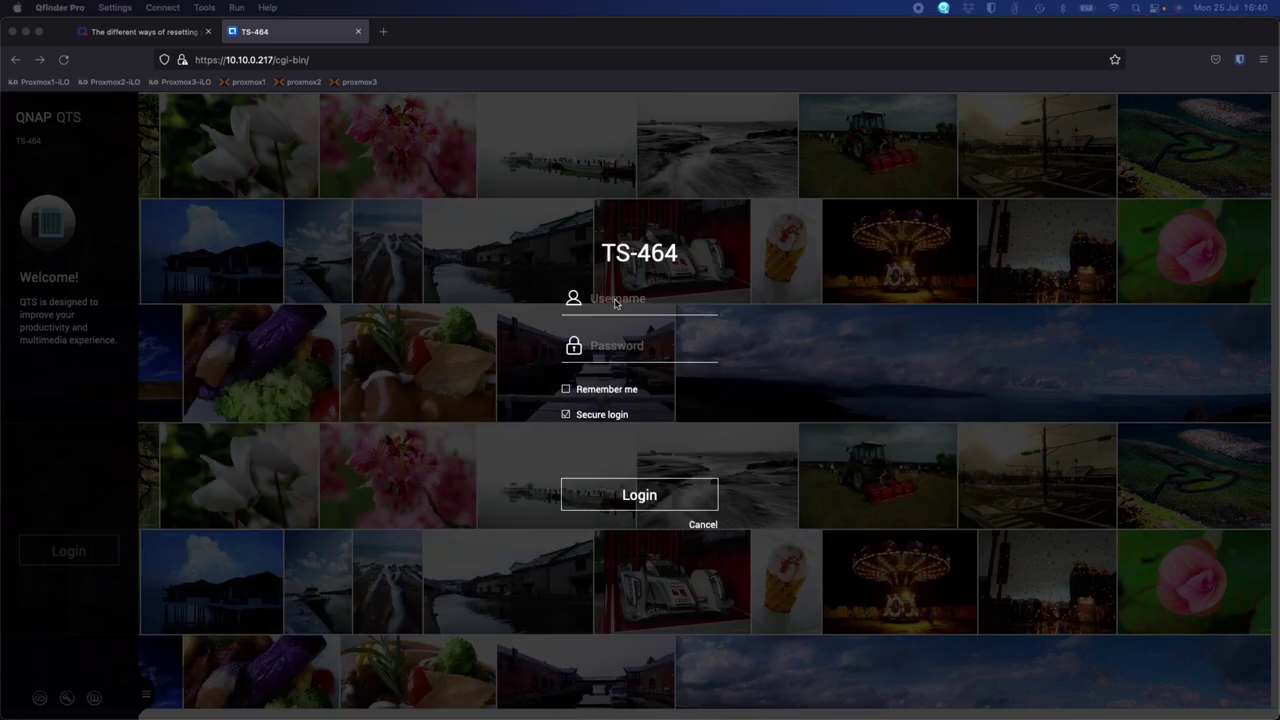
click(618, 302)
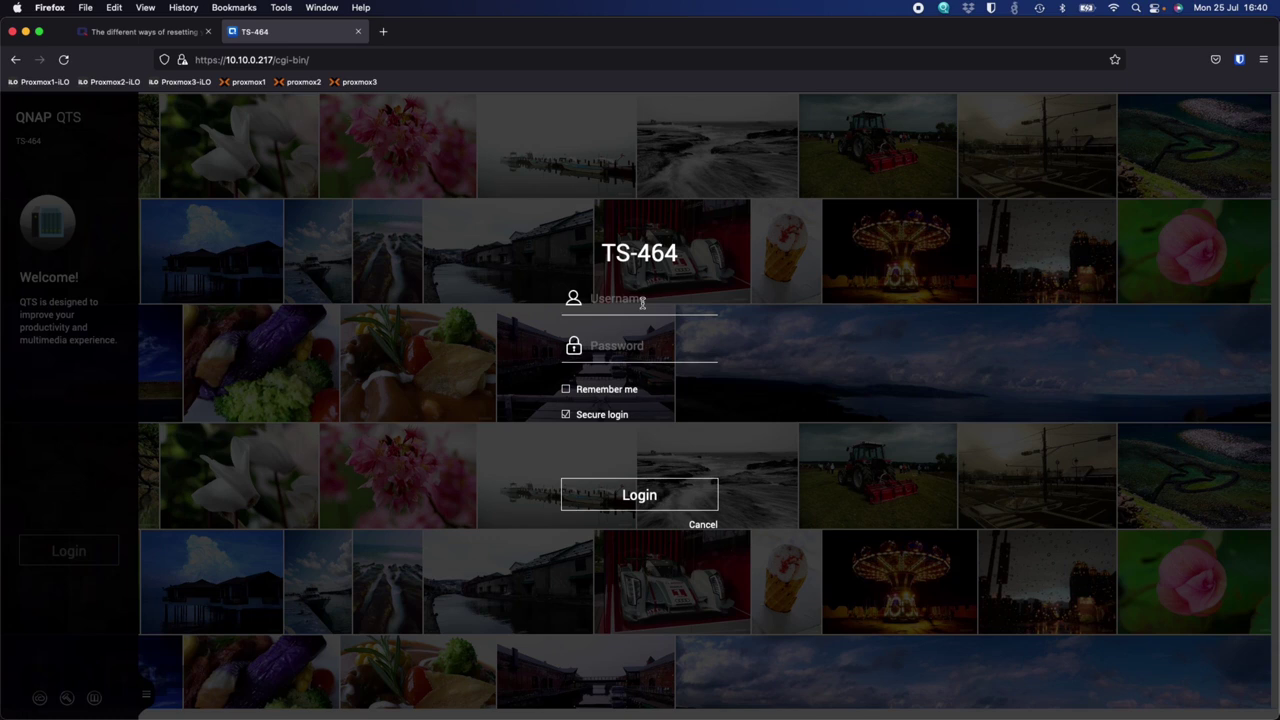
text(admin)
key(Tab)
text(••••)
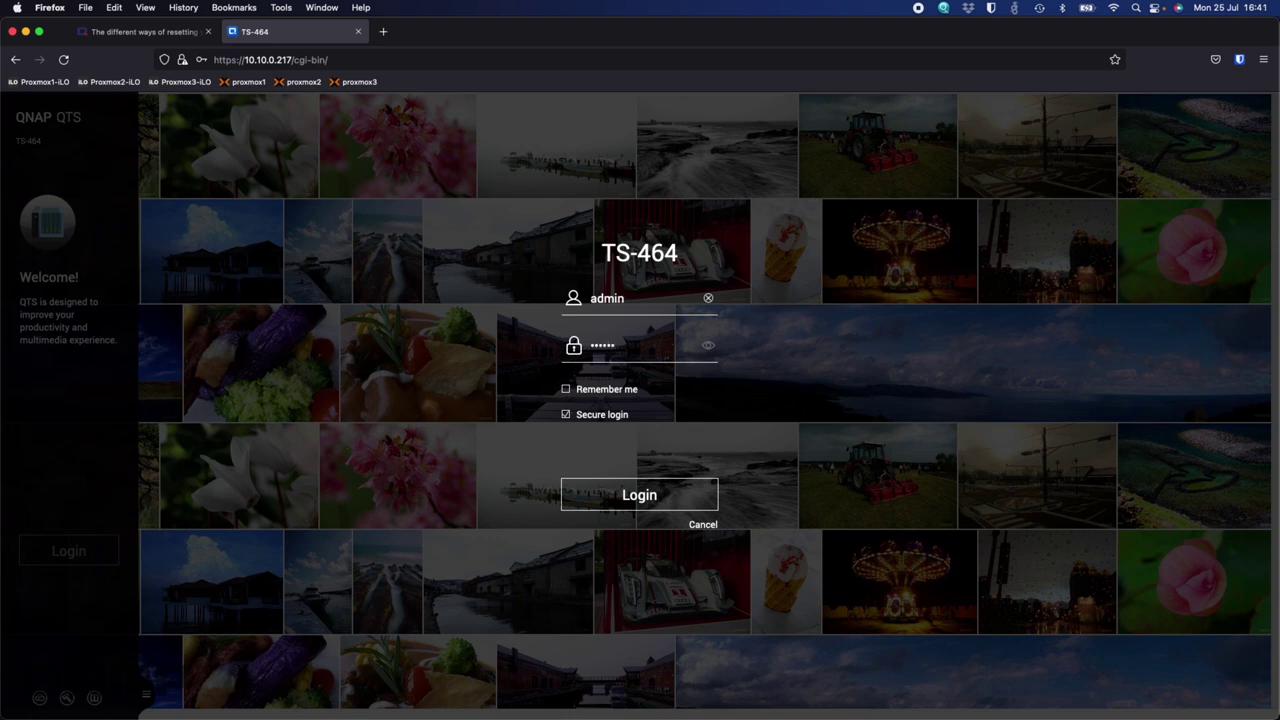
text(•••••••)
click(651, 497)
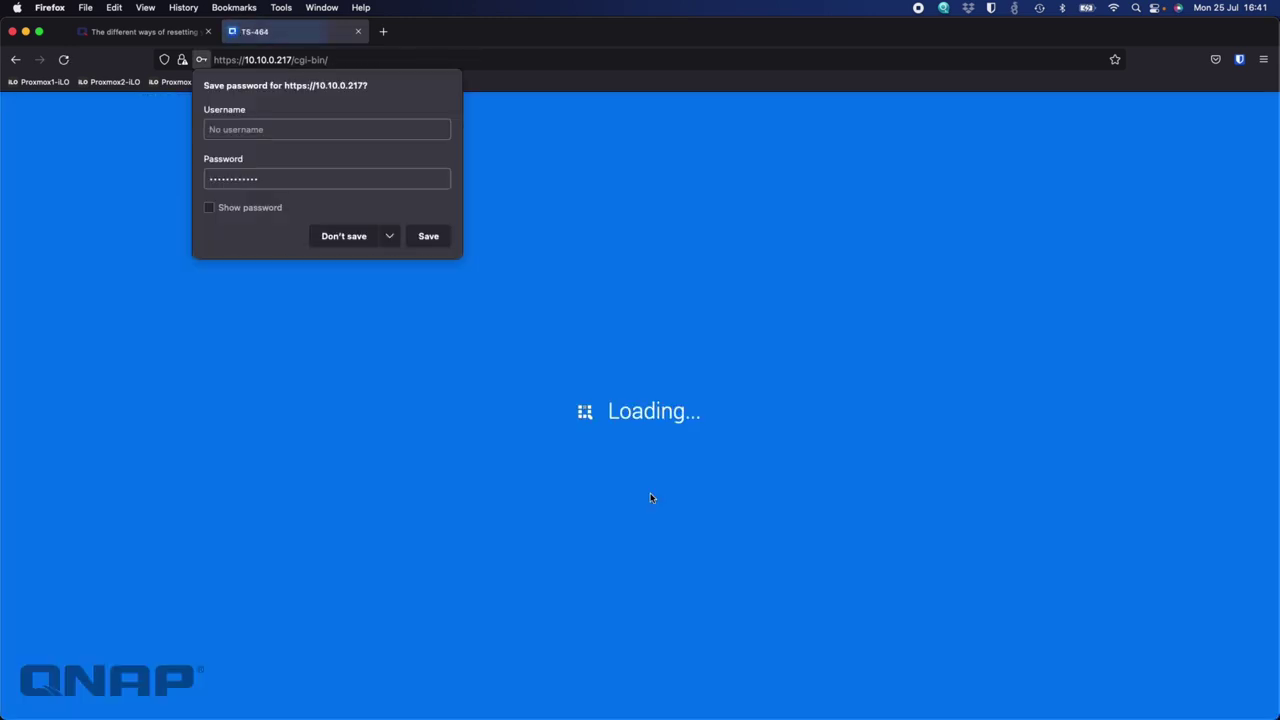
click(340, 236)
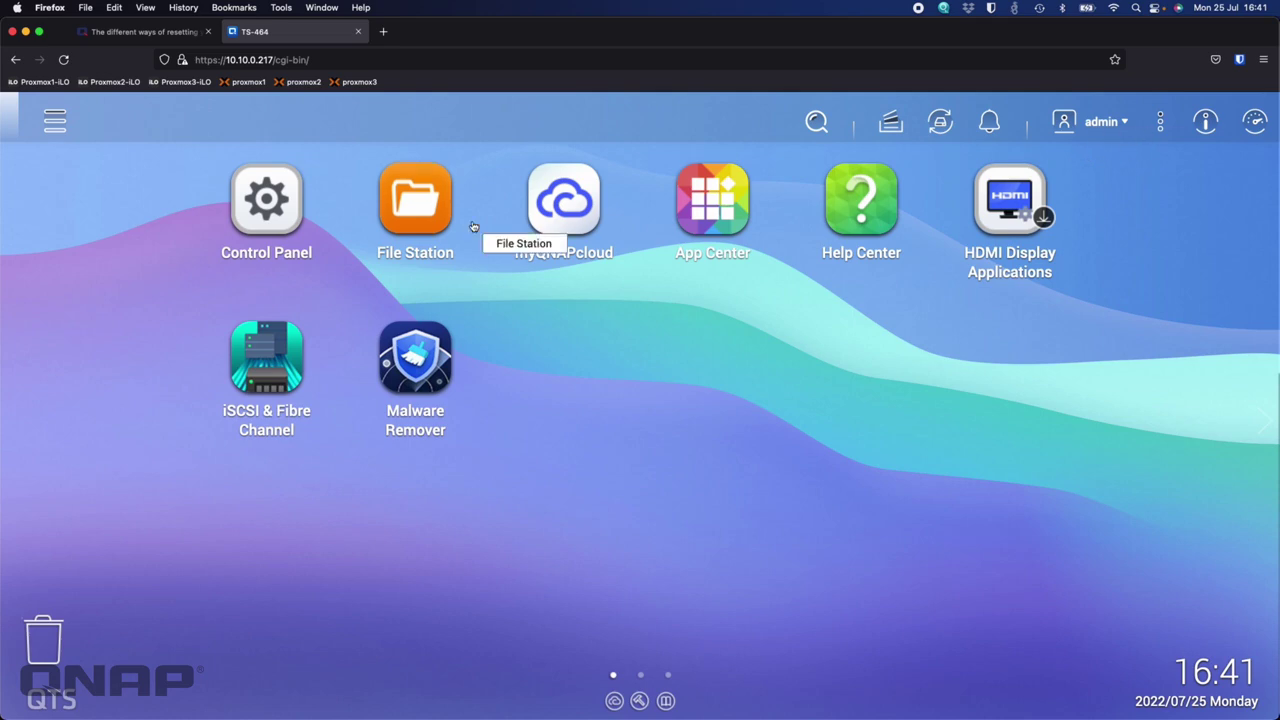
View the Users list in Control Panel showing admin and the second account, then close it
click(260, 208)
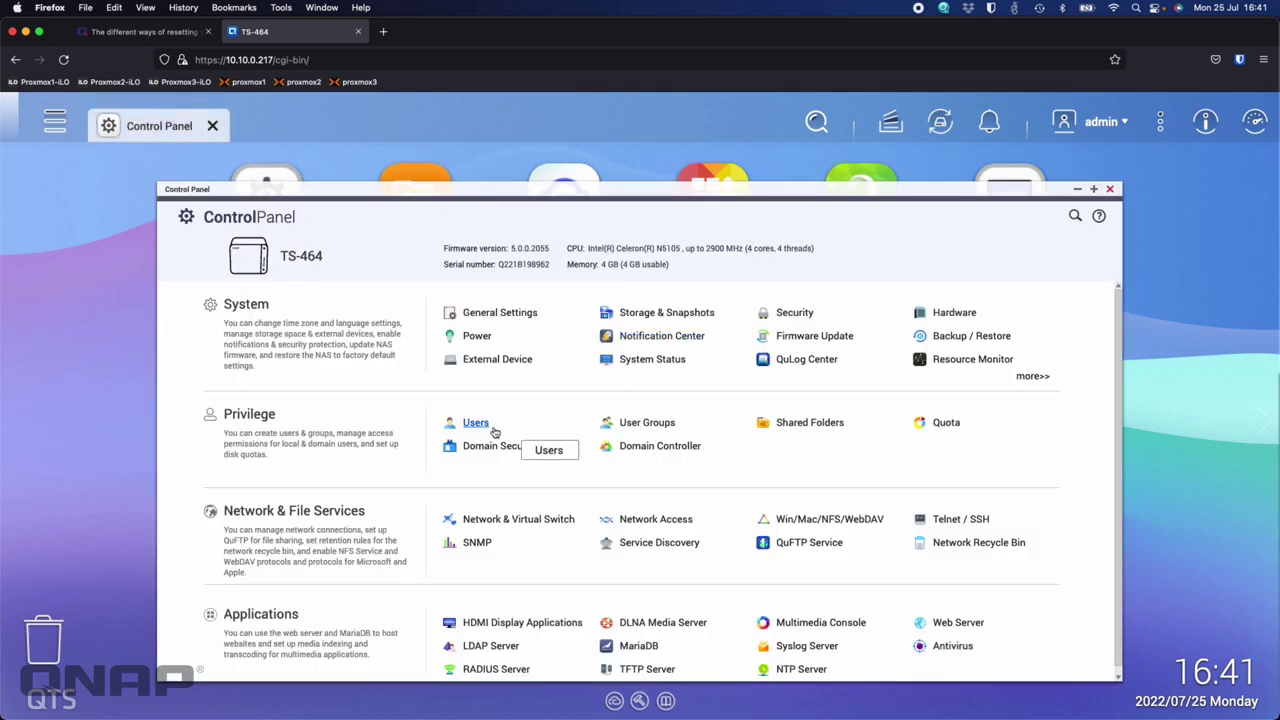
click(476, 423)
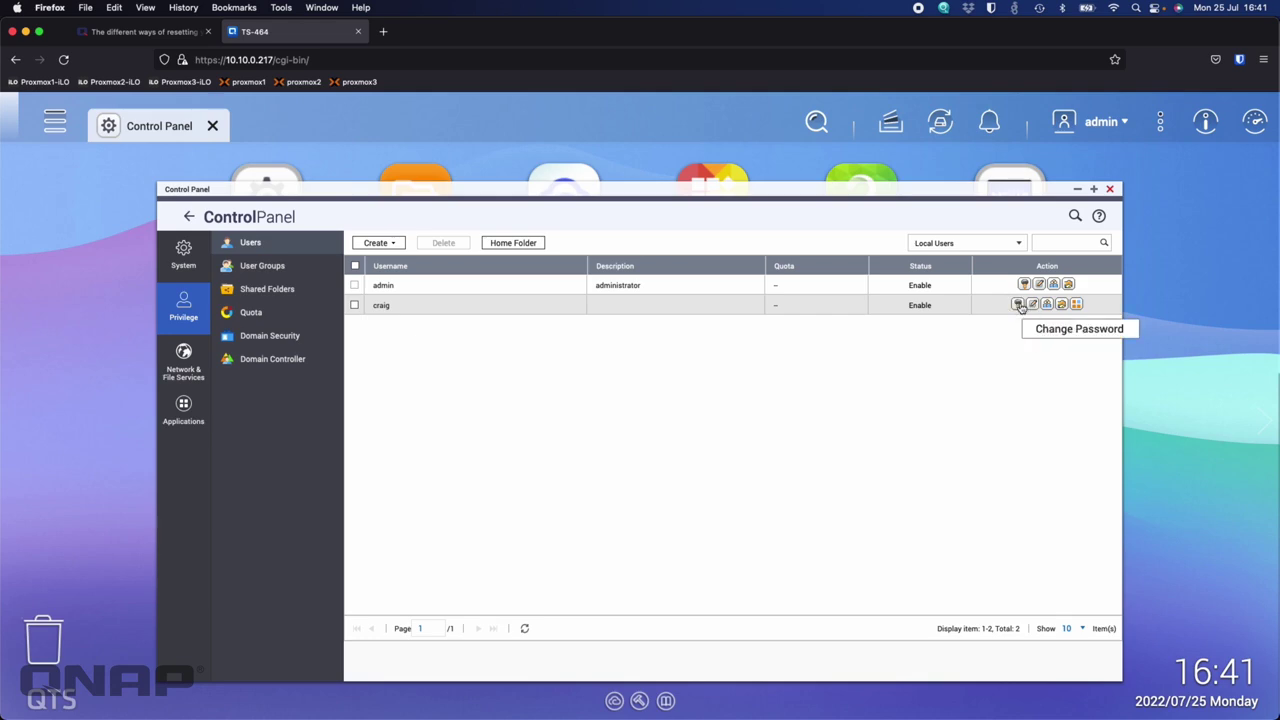
click(1109, 189)
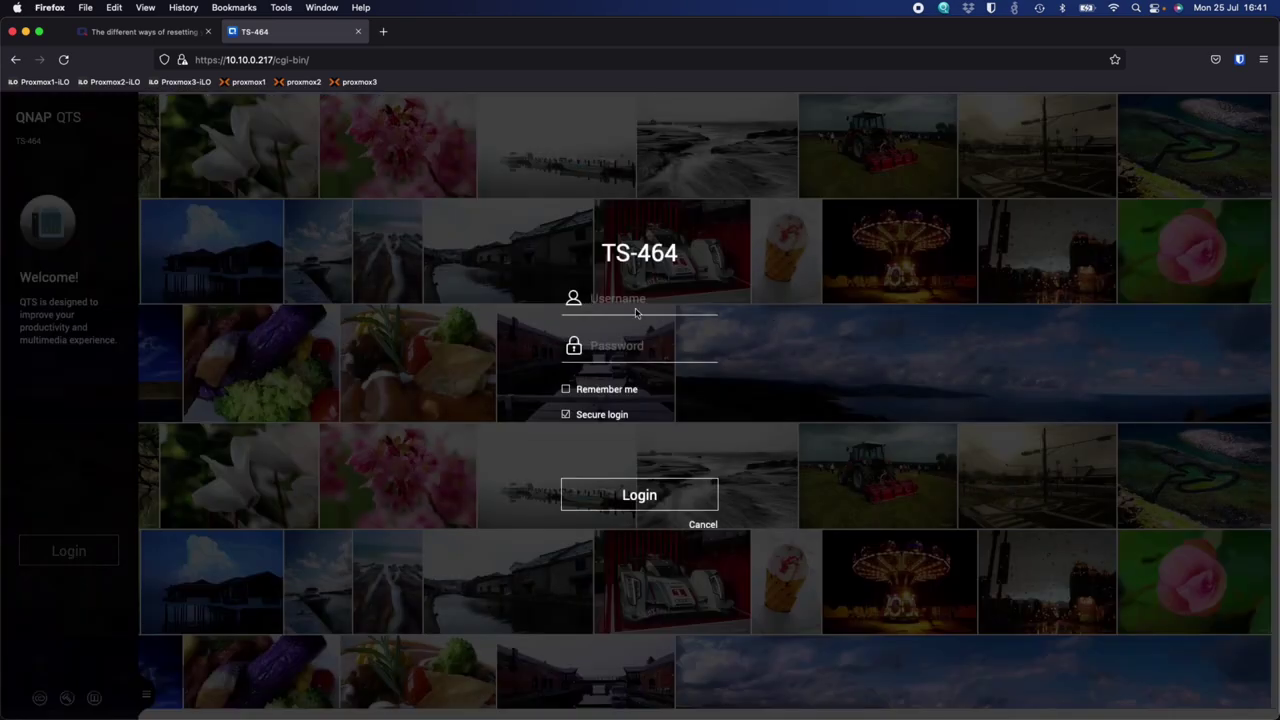
Log in with the second account's username and password, declining Firefox's password save
click(642, 303)
text(craig)
key(Tab)
text(••••••••••)
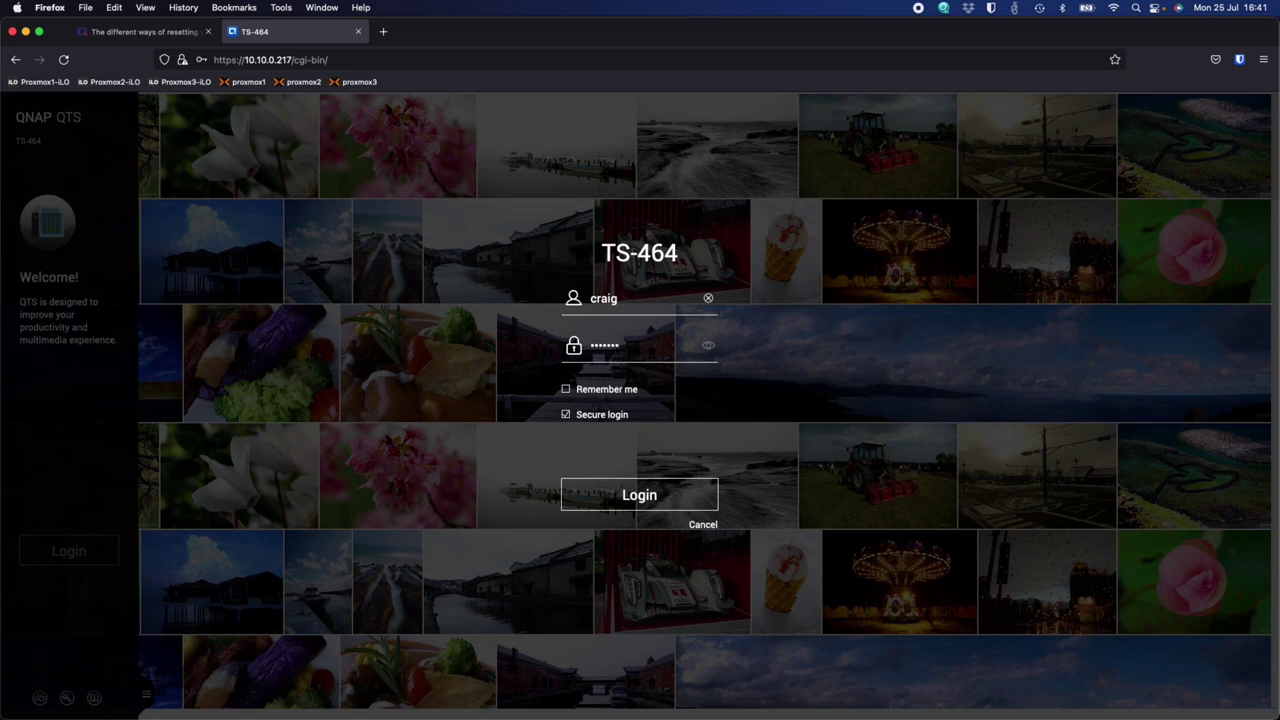
key(Return)
click(324, 234)
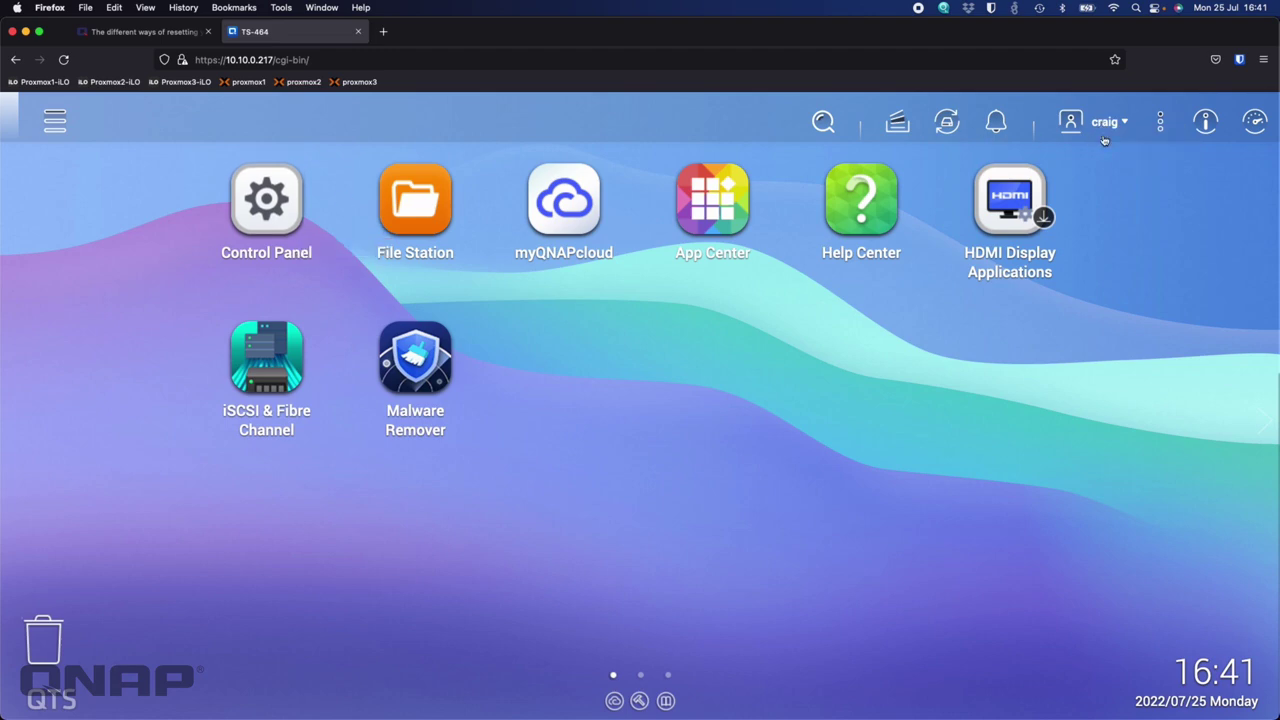
In Control Panel Users, edit admin's profile and tick 'Disable this account' (Now), then confirm with OK
click(268, 208)
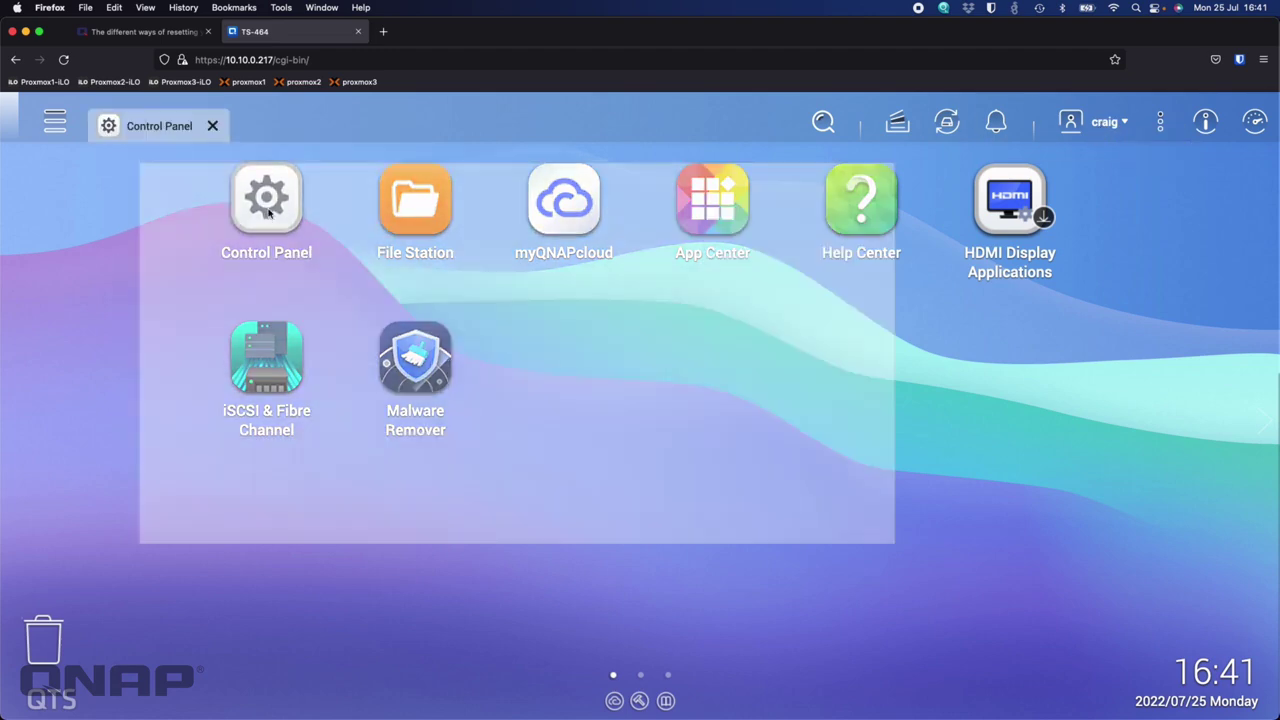
click(475, 428)
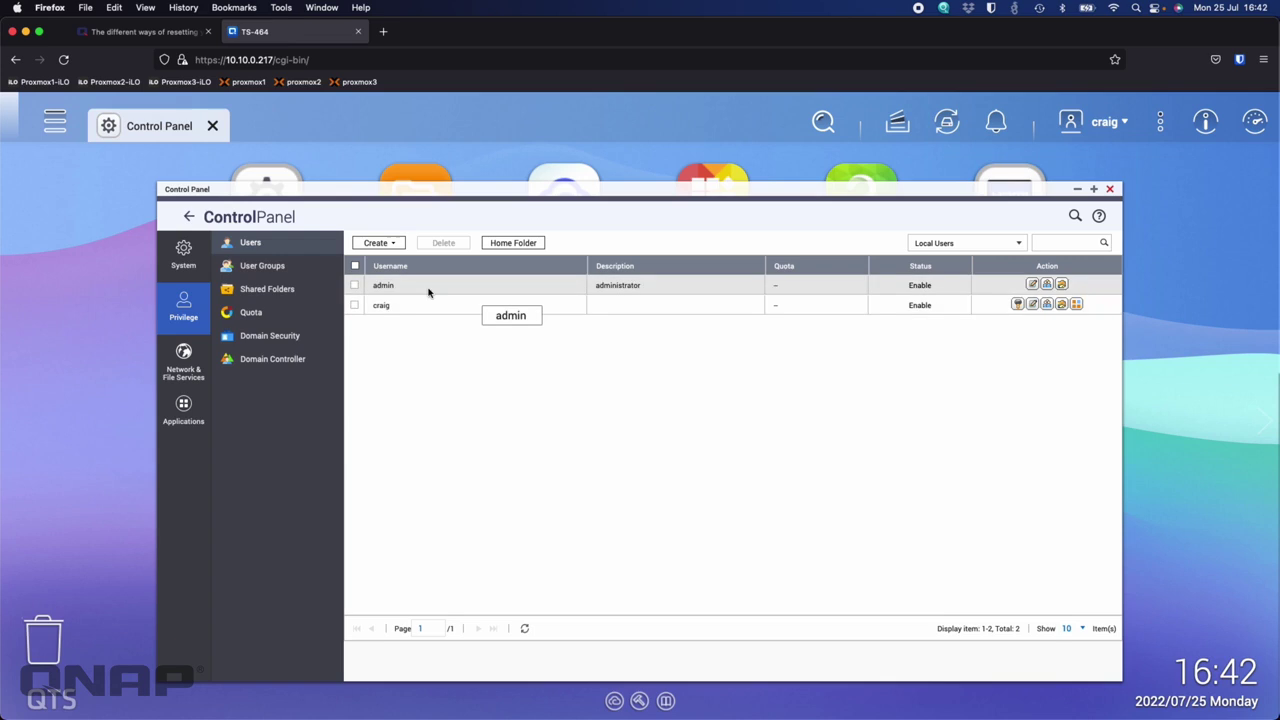
click(1036, 286)
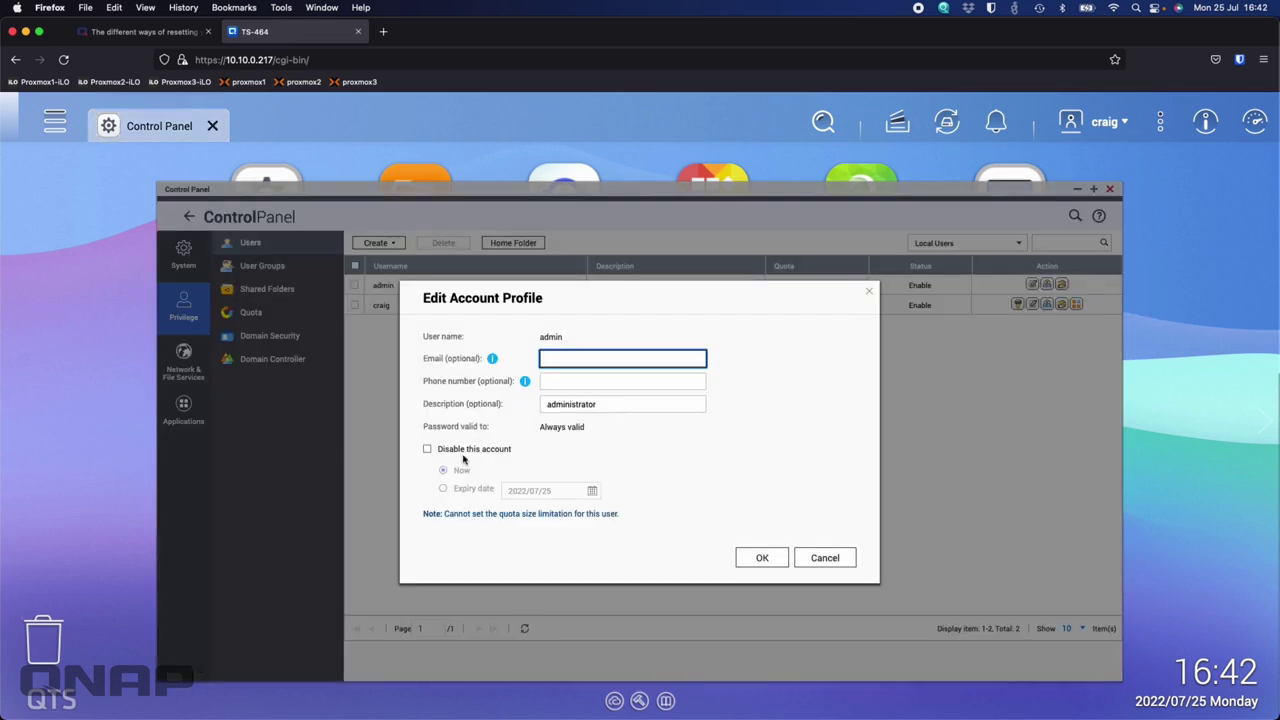
click(487, 451)
click(758, 562)
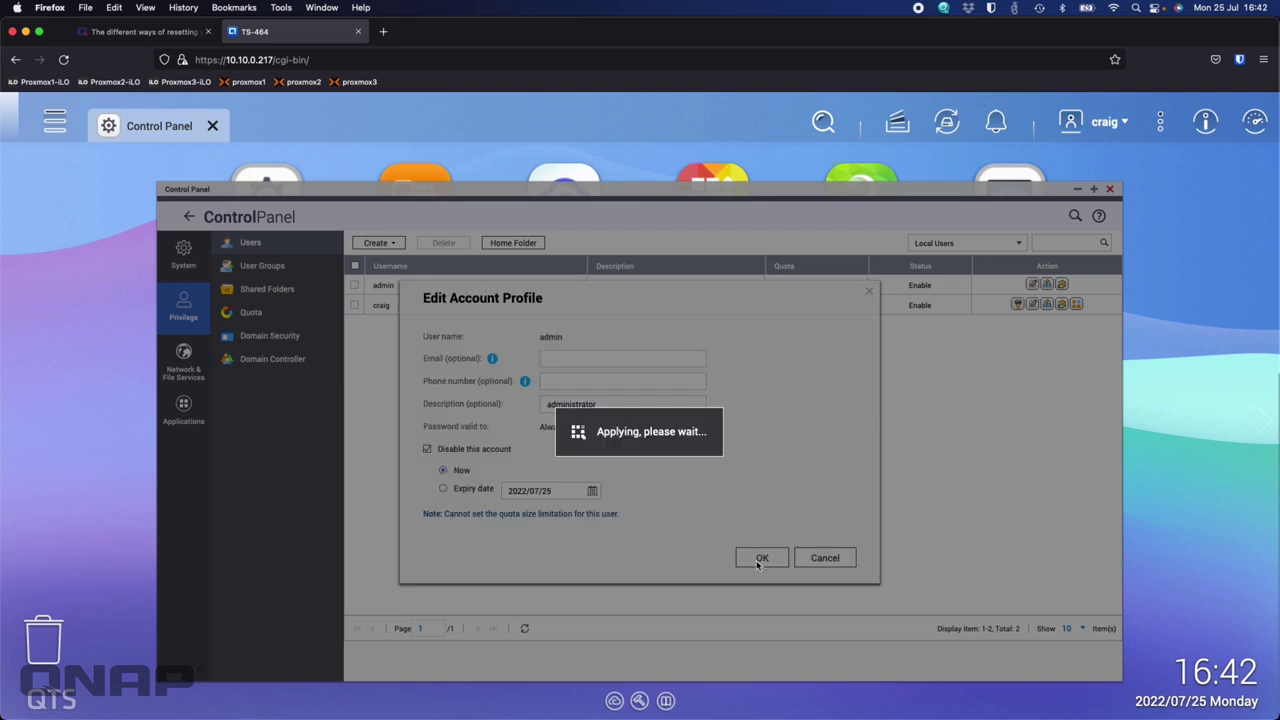